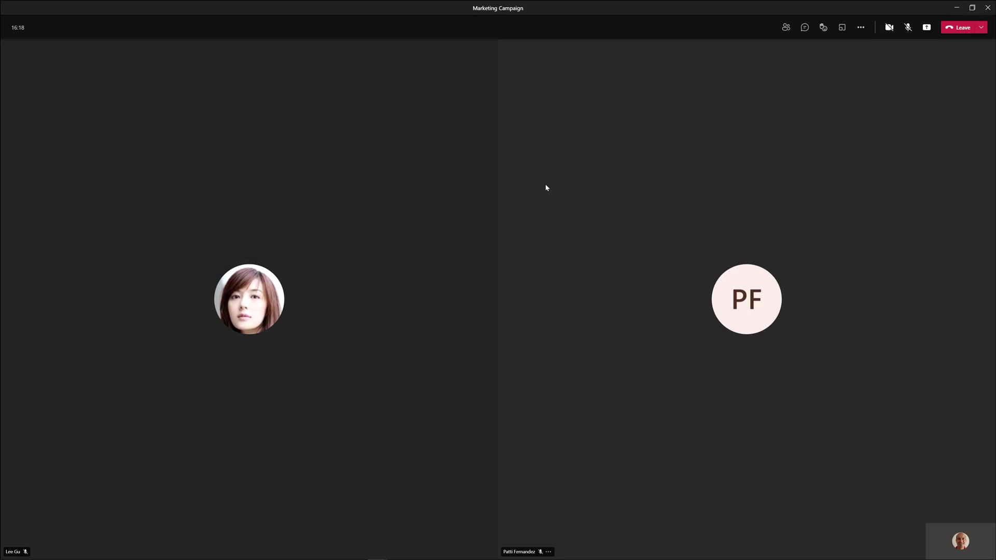
Open the Marketing Campaign meeting notes from the meeting bar's More actions menu.
click(860, 29)
click(877, 77)
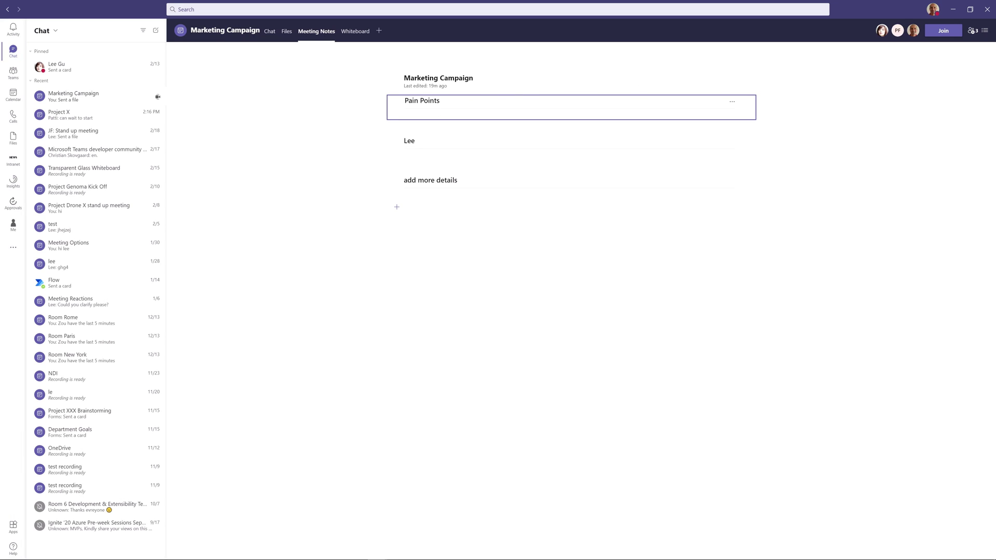